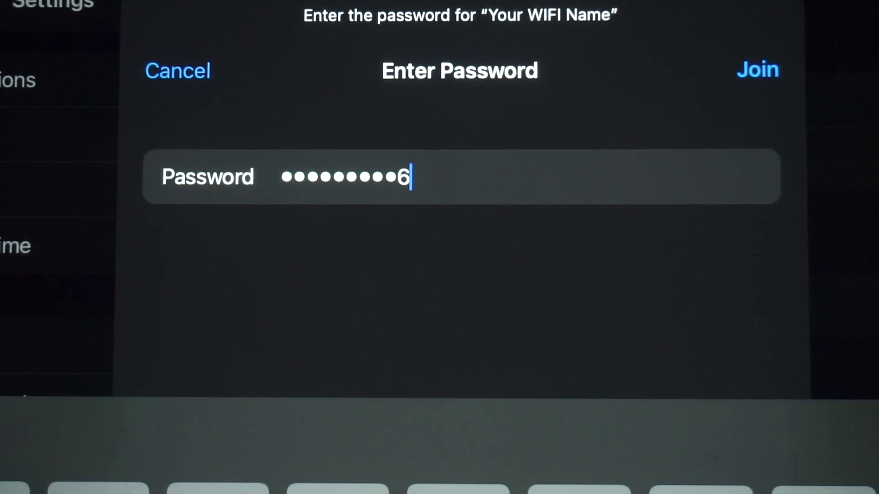
- Join the 'Your WIFI Name' network using the entered Wi-Fi password
left_click(757, 70)
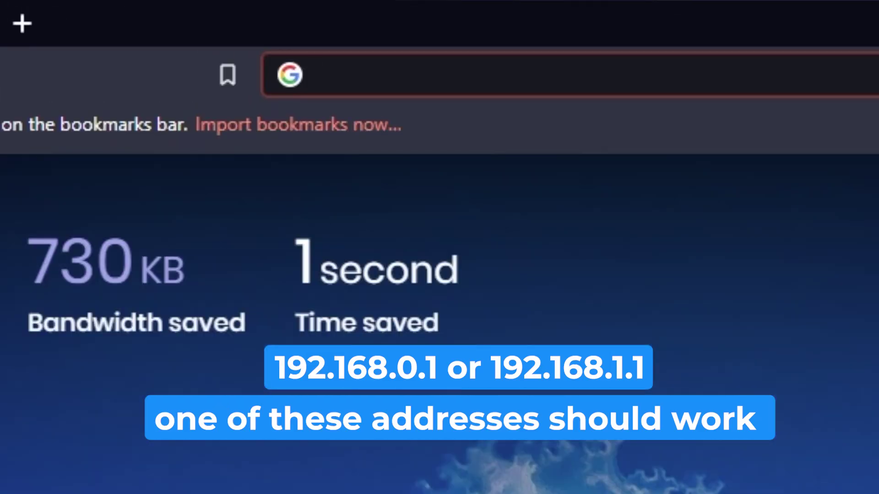
- Try 192.168.1.1, then load the TP-Link admin page at 192.168.0.1
type("192.1")
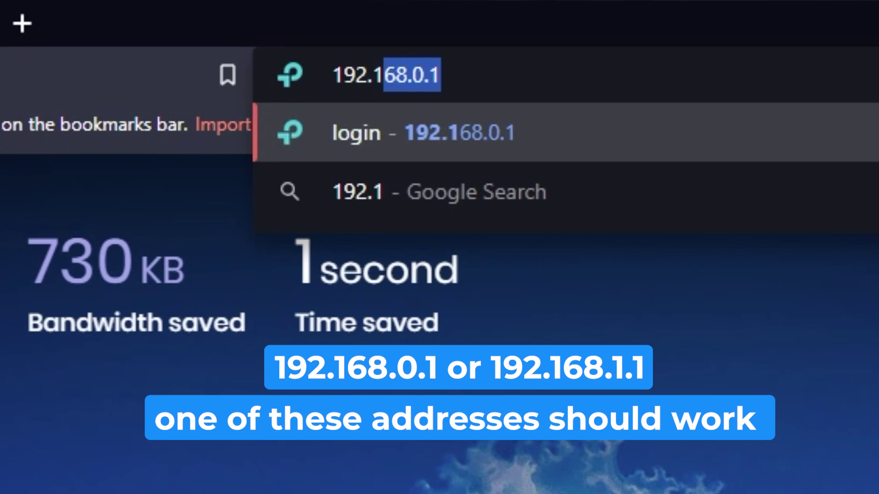
type("68.1.1")
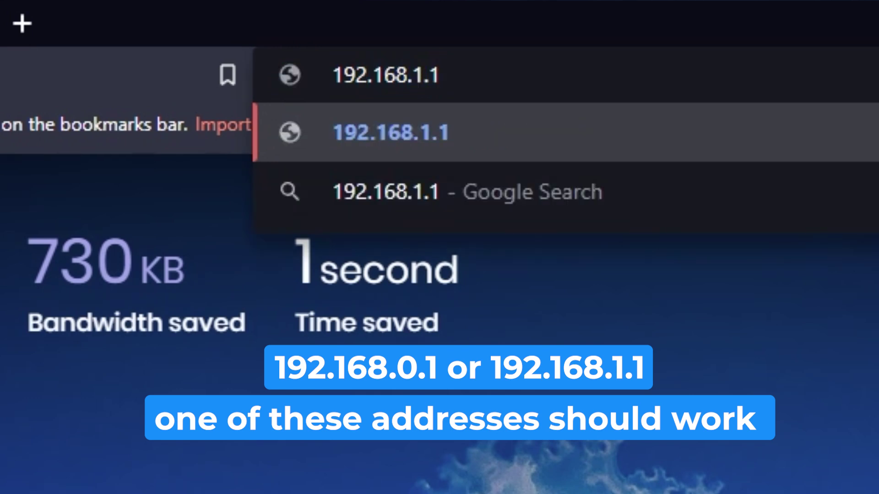
key("Return")
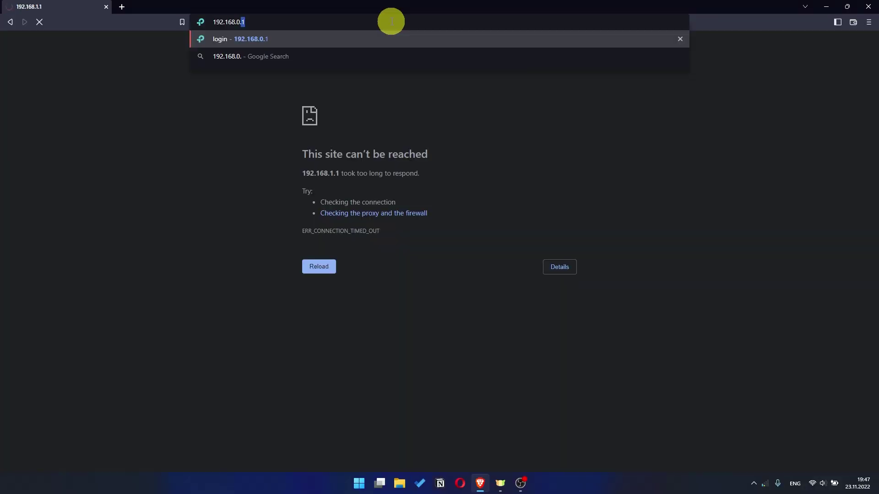
type("192.168.0.1")
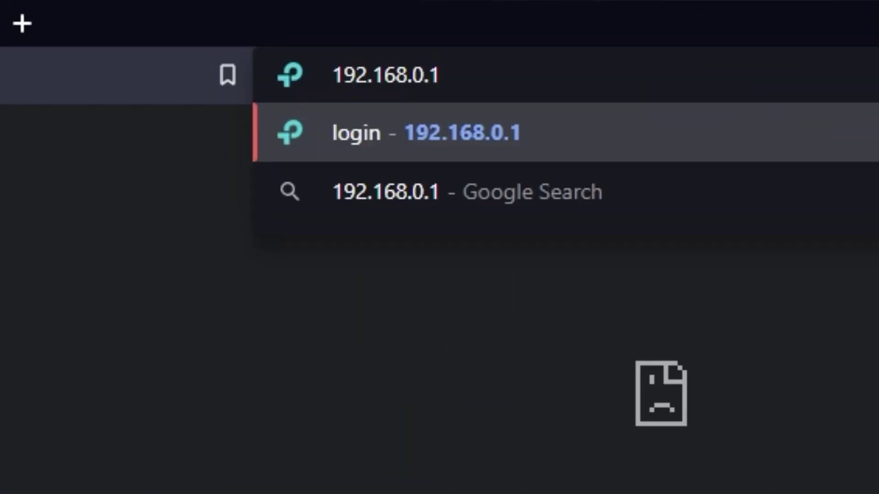
key("Return")
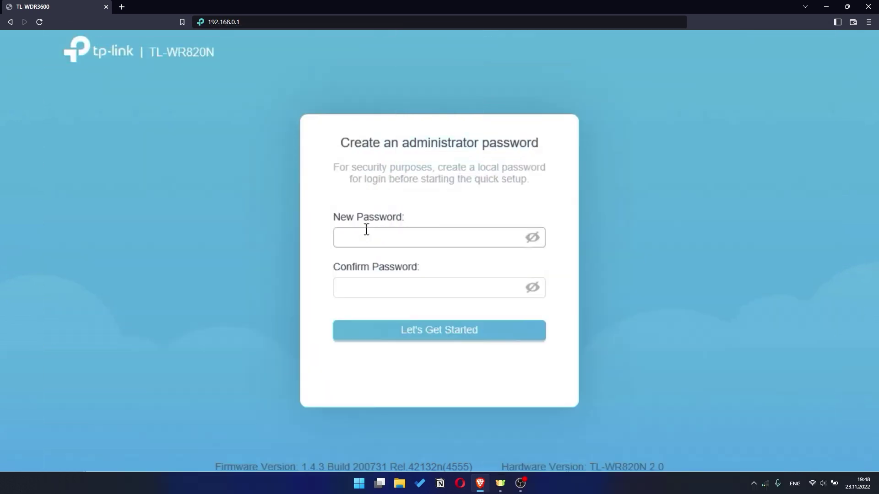
- Enter the new administrator password and confirm it in both password fields
left_click(367, 230)
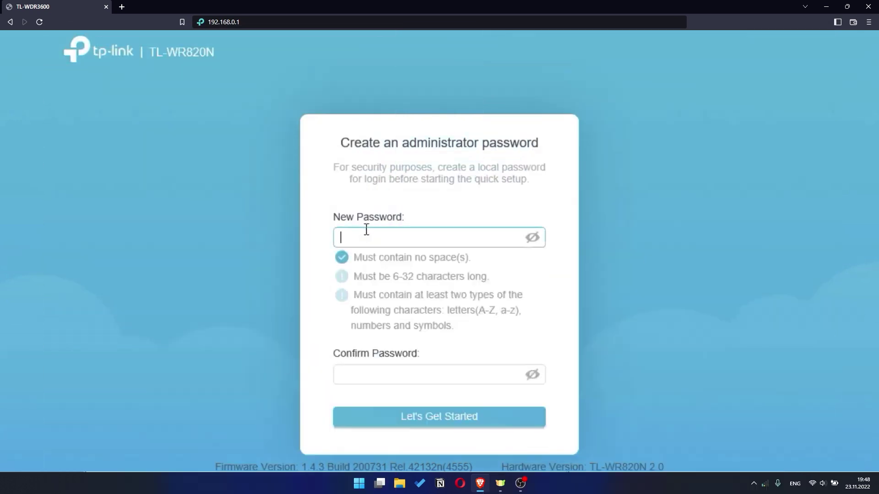
type("admin1234")
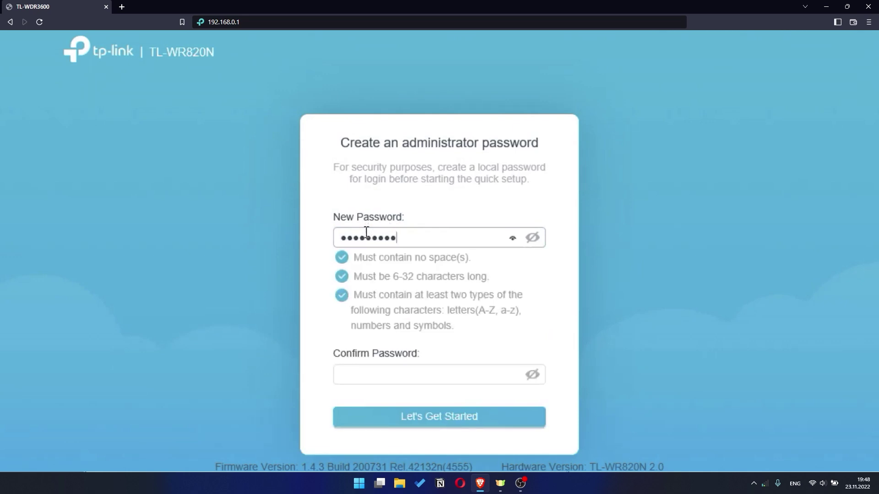
left_click(371, 375)
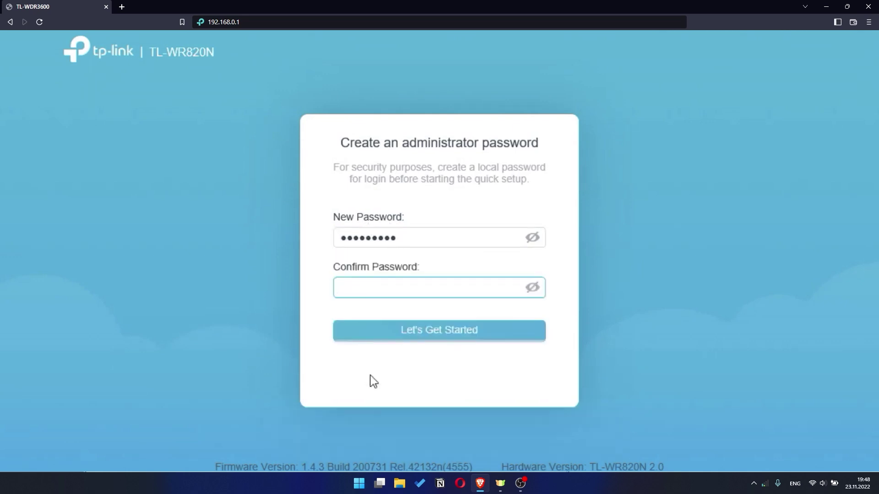
type("admin12")
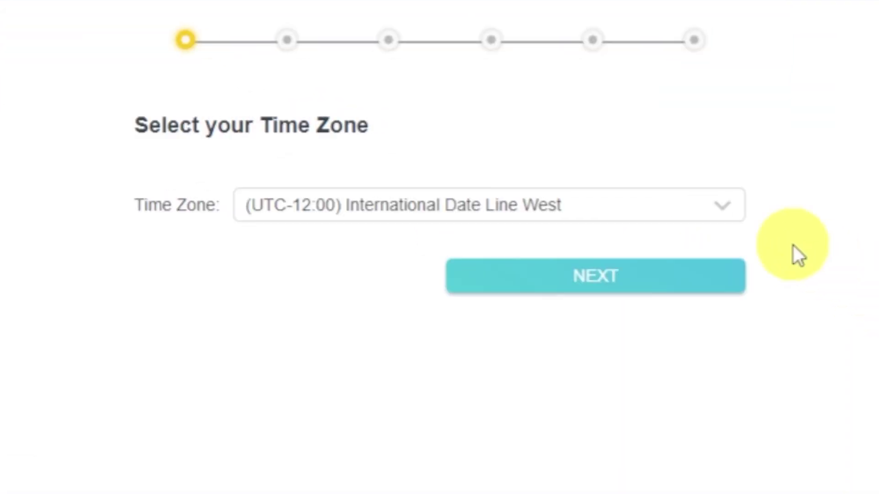
- Keep the time zone at (UTC-12:00) International Date Line West and continue
left_click(740, 215)
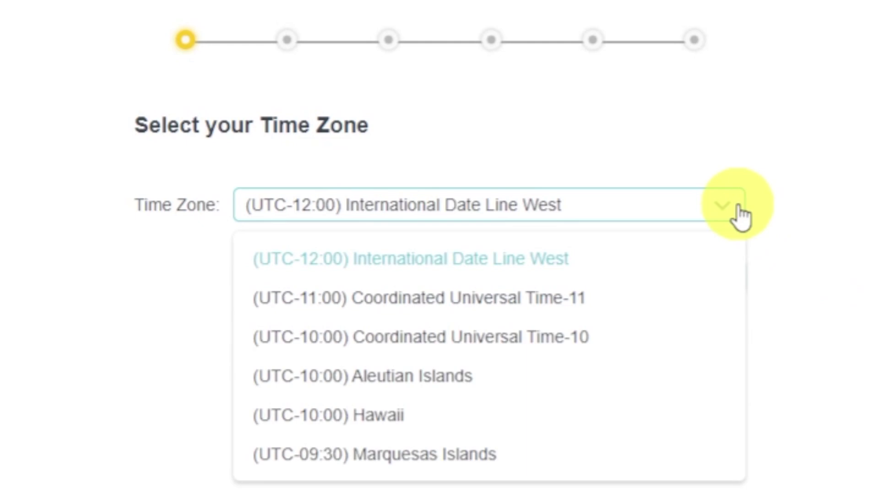
left_click(739, 216)
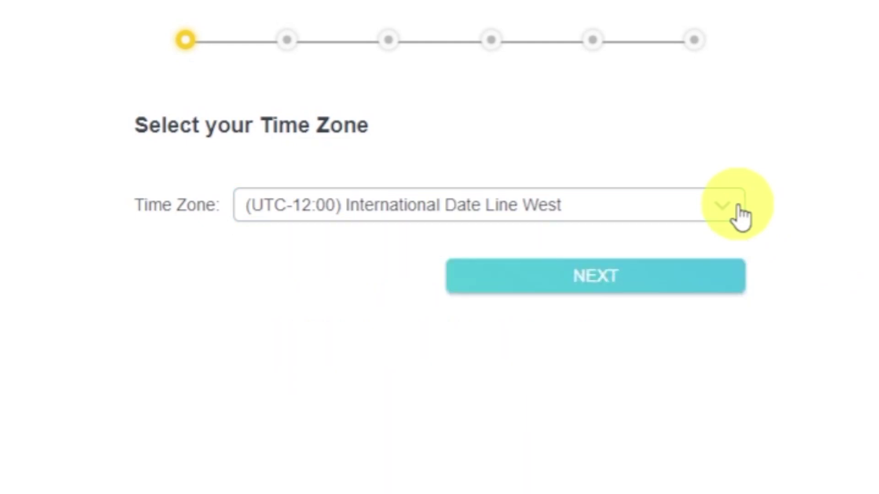
left_click(712, 278)
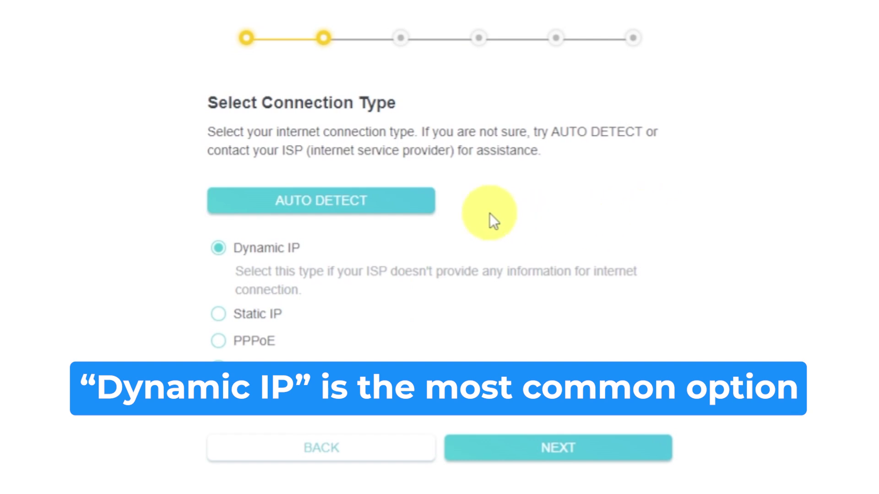
- Auto-detect the internet connection type and keep Dynamic IP
left_click(399, 201)
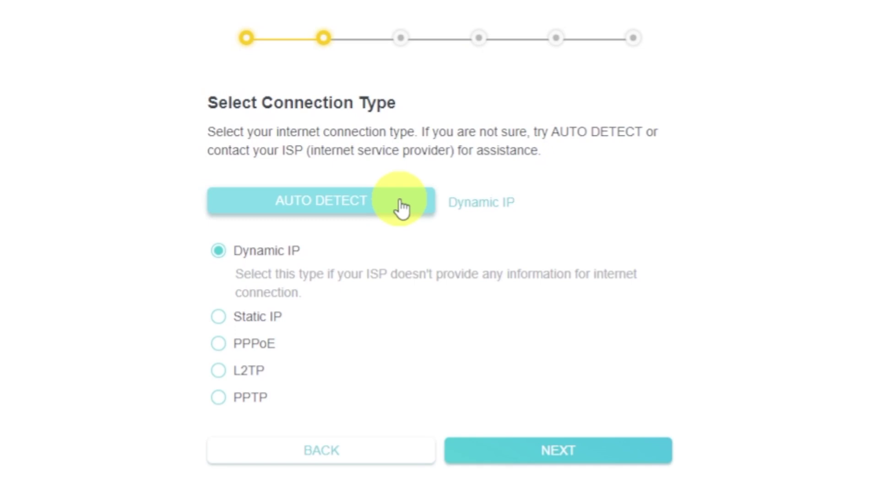
left_click(218, 252)
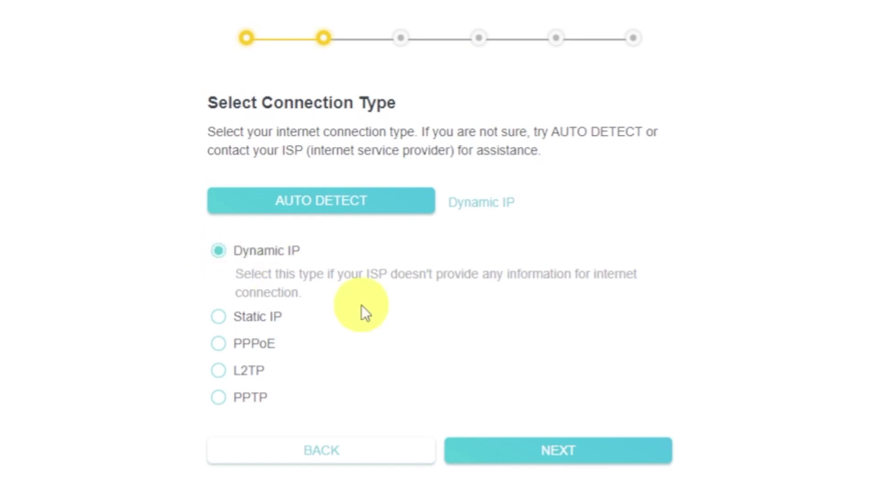
left_click(610, 456)
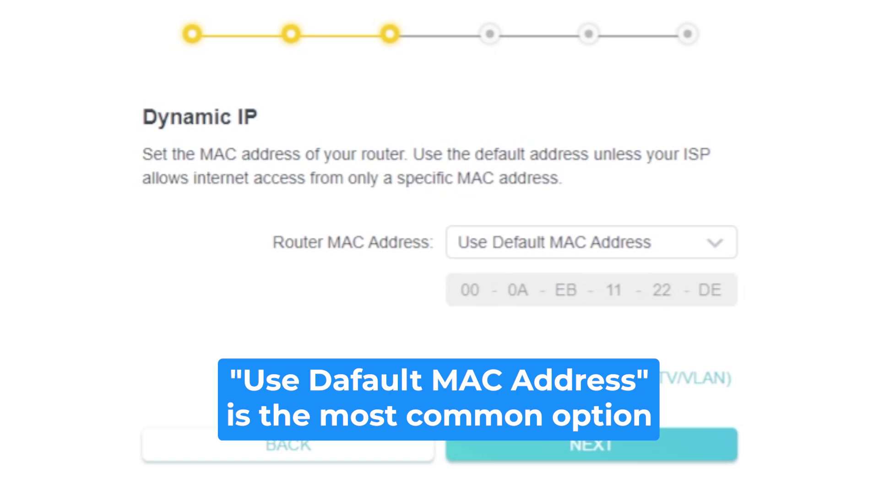
- Keep the router MAC address set to Use Default MAC Address and continue
left_click(729, 260)
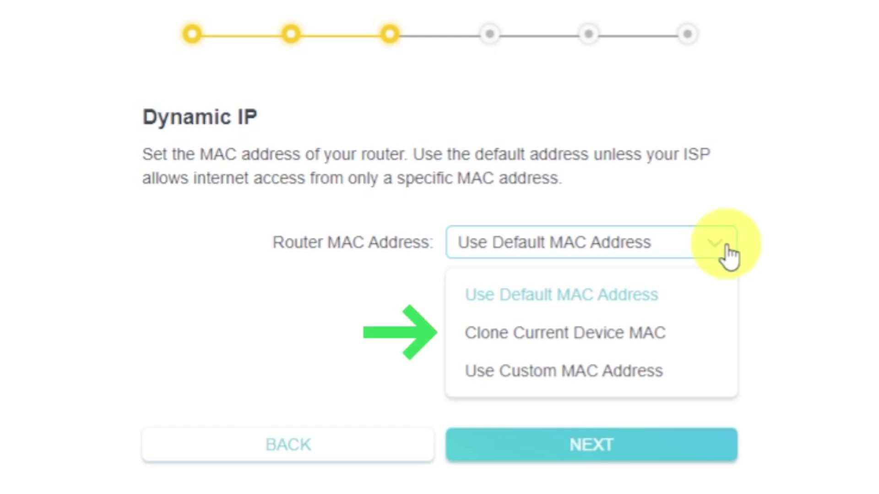
left_click(728, 254)
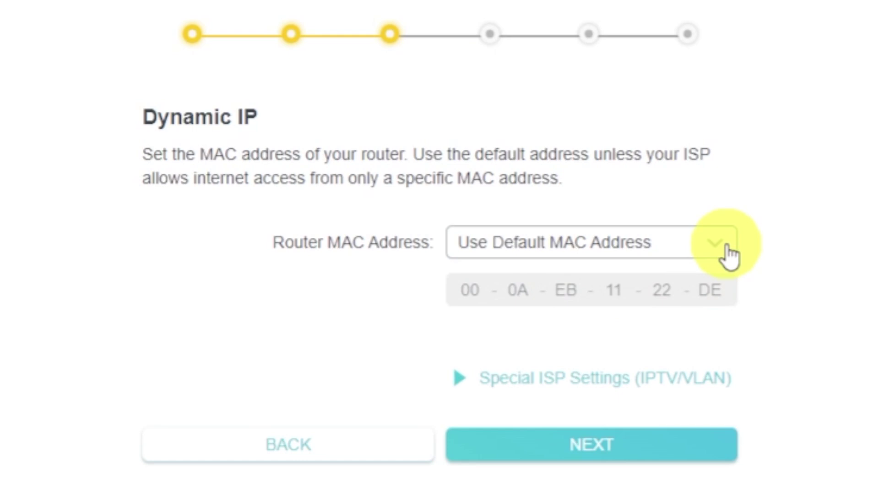
left_click(689, 438)
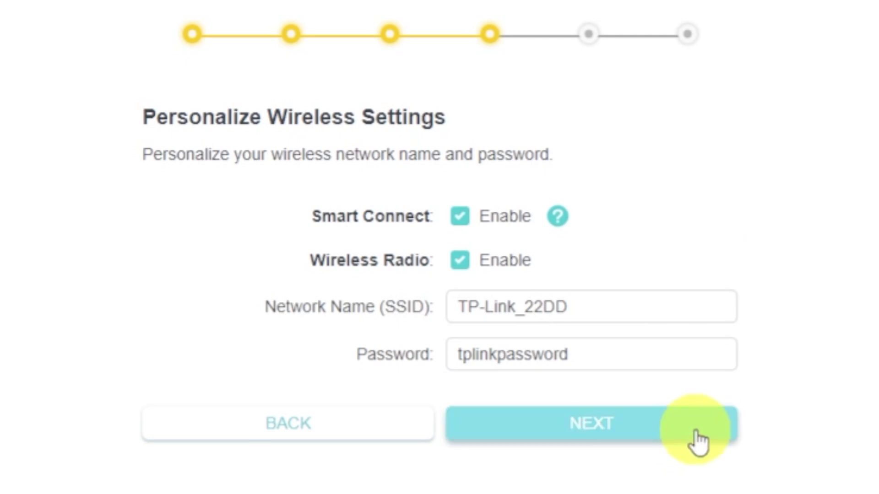
- Keep the wireless radio on, set SSID TP-Link_22DD with a Wi-Fi password, and continue
left_click(485, 261)
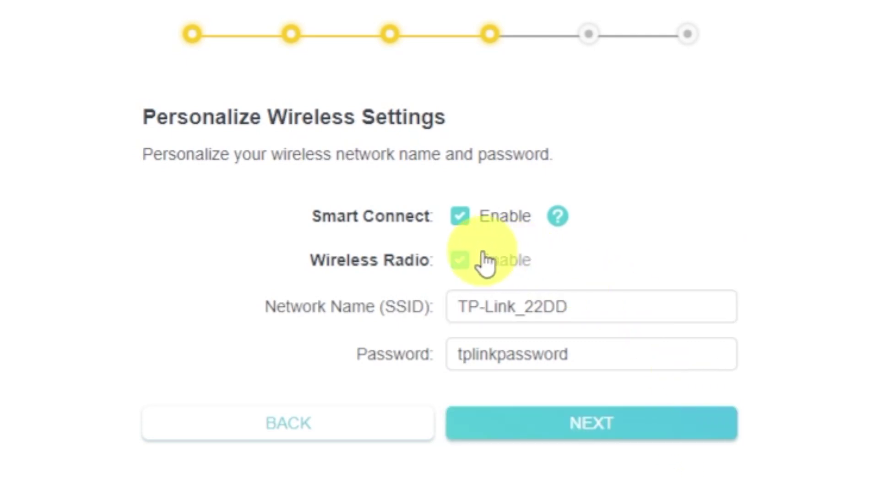
left_click(461, 261)
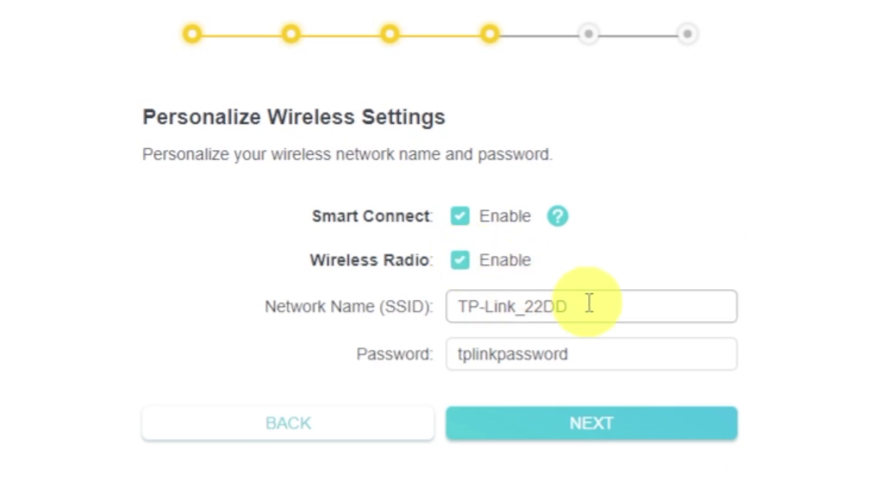
left_click(630, 310)
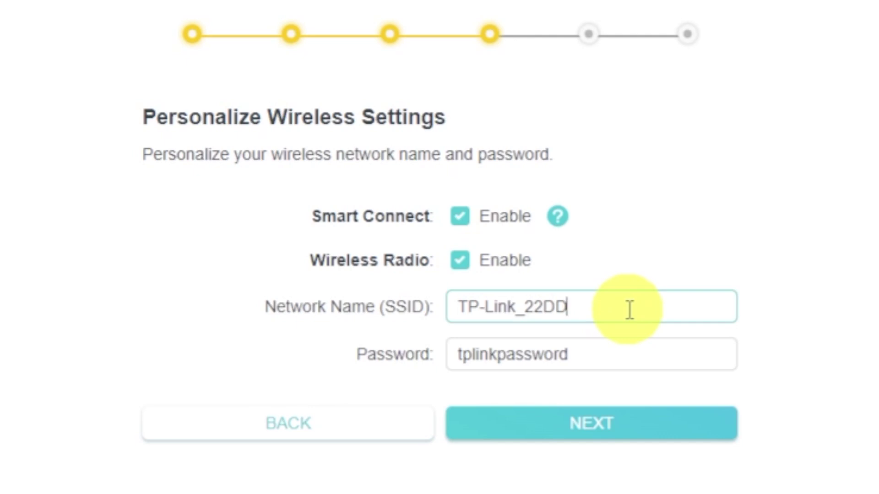
left_click(623, 353)
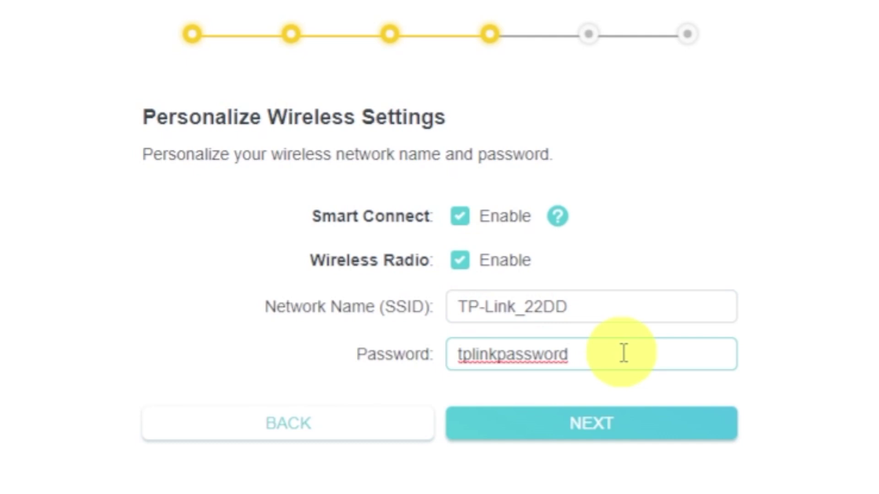
left_click(627, 426)
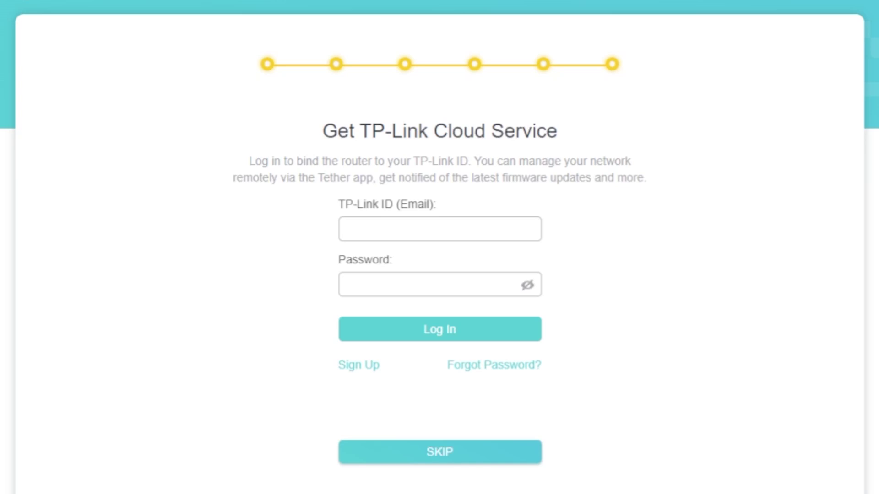
- Skip TP-Link Cloud binding, accept the Success summary, and skip the internet check
left_click(442, 460)
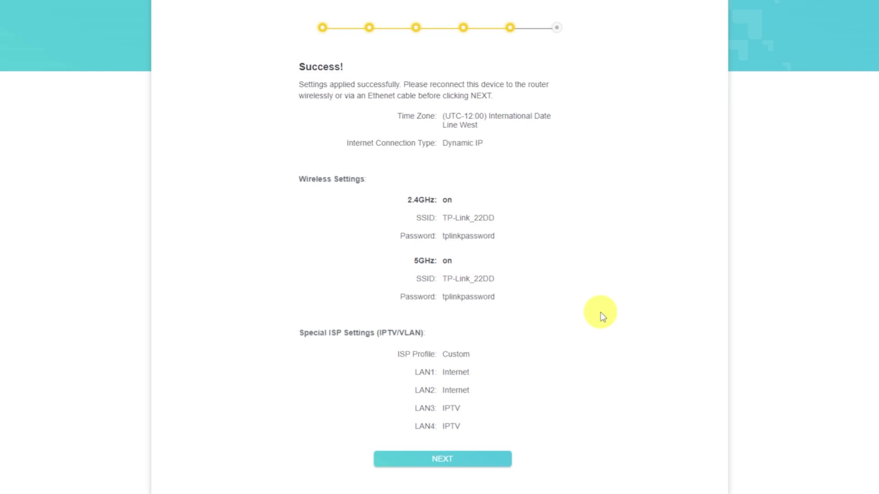
left_click(492, 461)
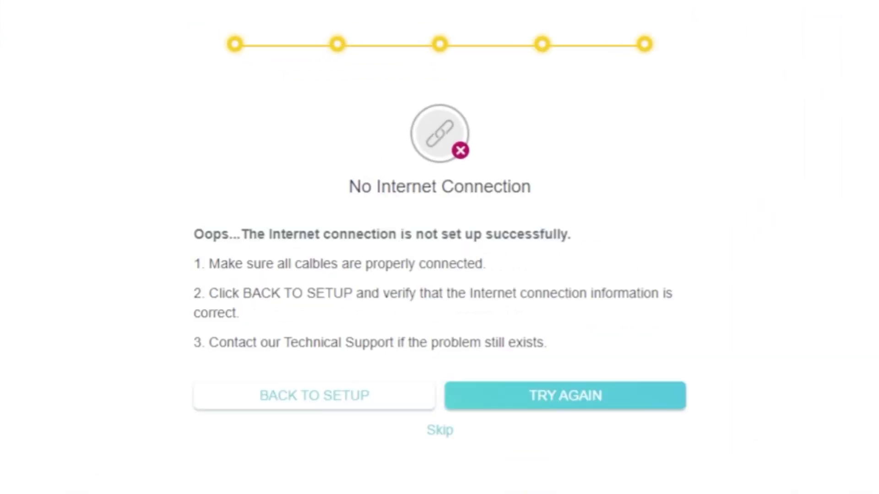
left_click(442, 430)
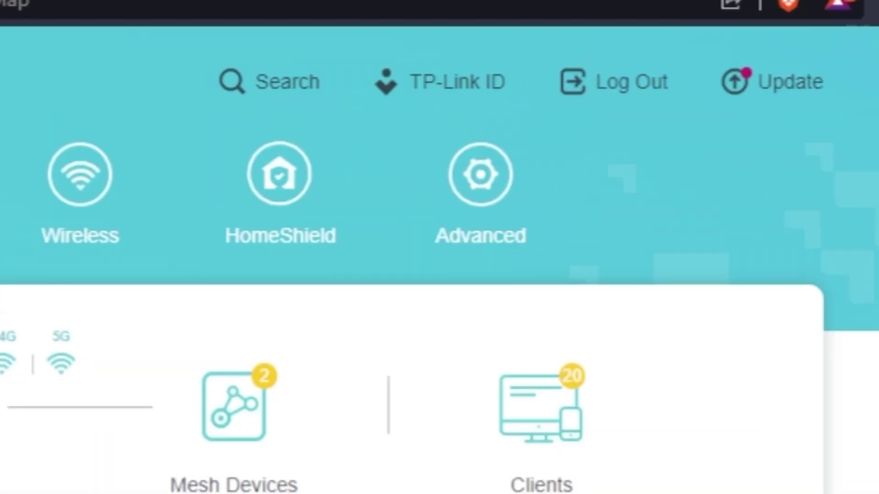
- Reboot the router from Advanced > System > Reboot
left_click(463, 243)
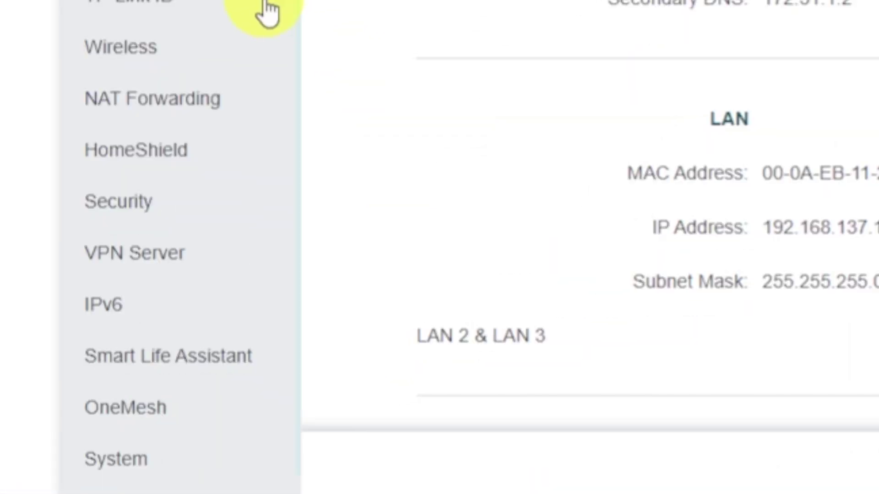
scroll(264, 323, "down", 1)
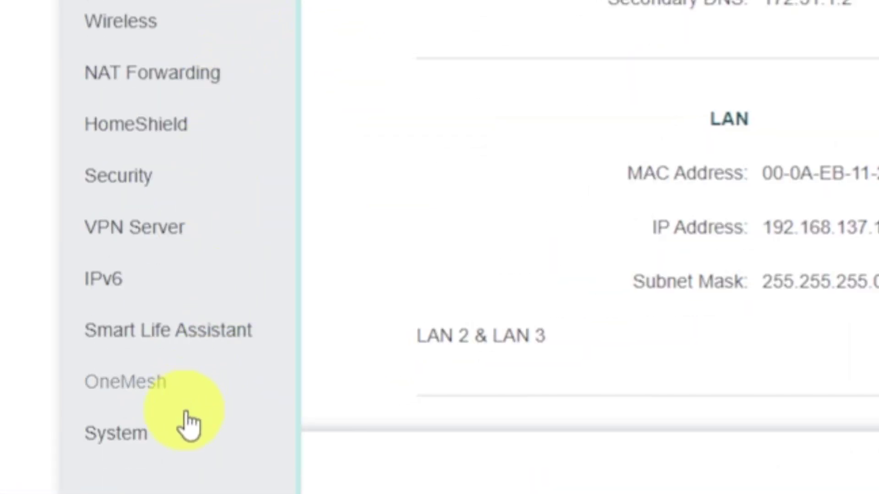
left_click(177, 446)
scroll(181, 453, "down", 1)
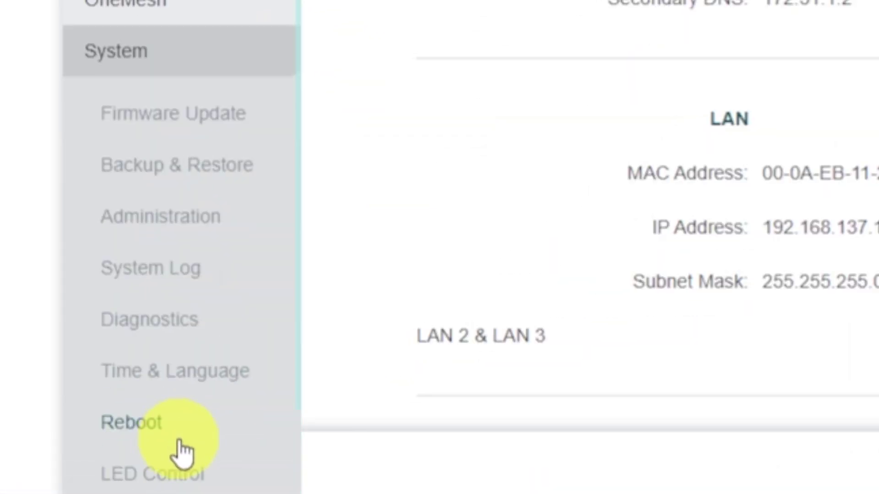
left_click(218, 435)
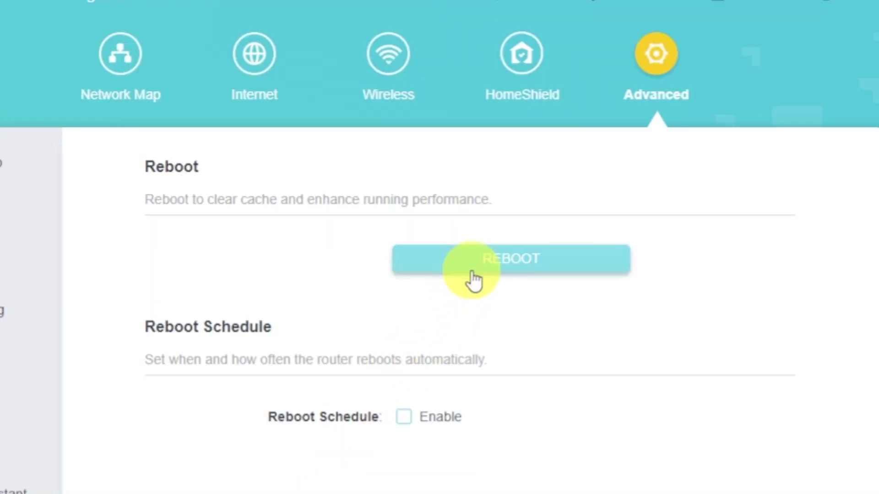
left_click(475, 272)
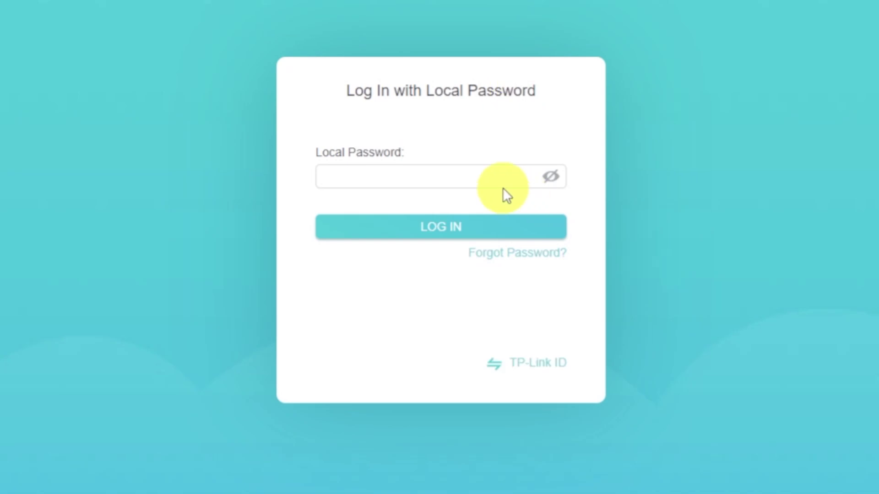
- Log back in with the local password and view the Internet settings page
left_click(483, 181)
type("admin")
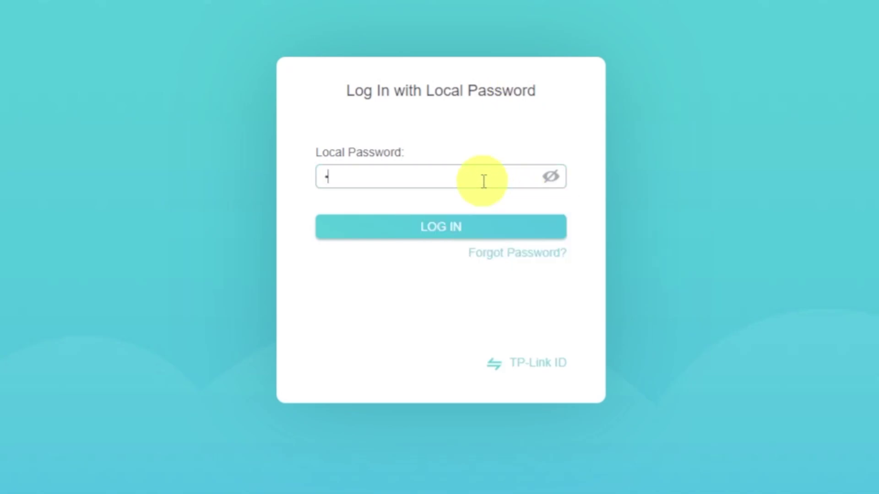
type("1234")
left_click(461, 222)
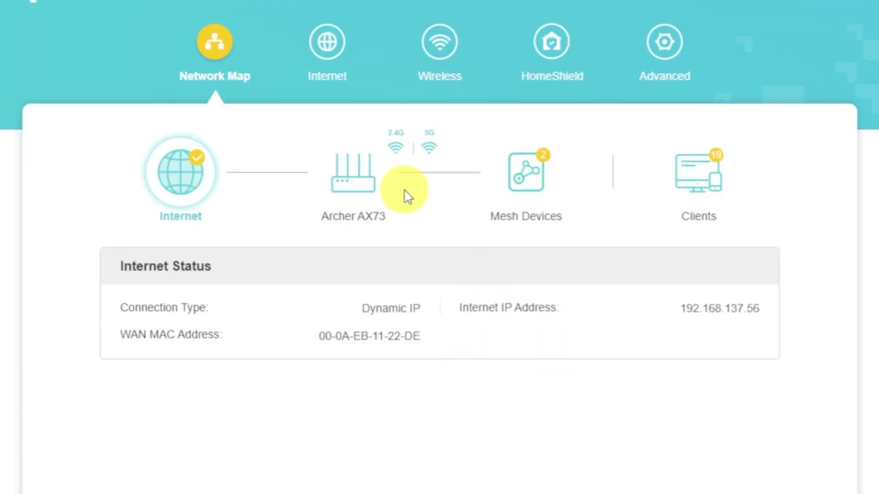
left_click(339, 64)
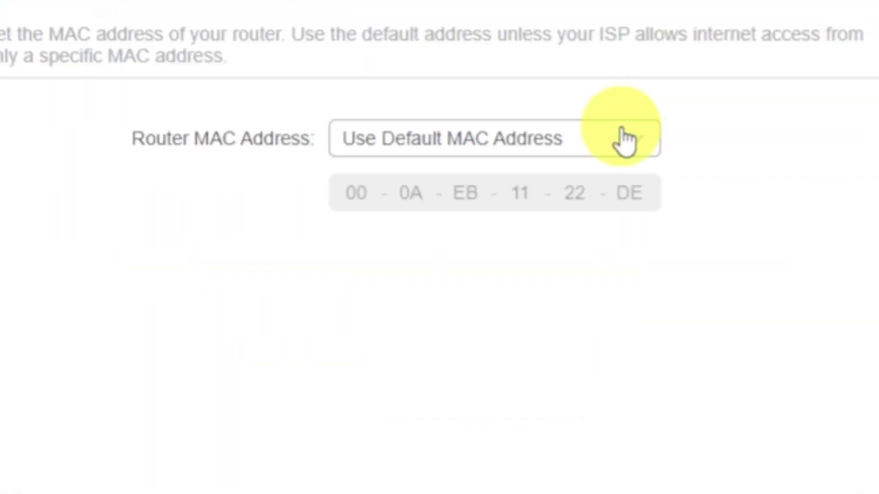
- Set Router MAC Address to Clone Current Device MAC and save it
left_click(639, 142)
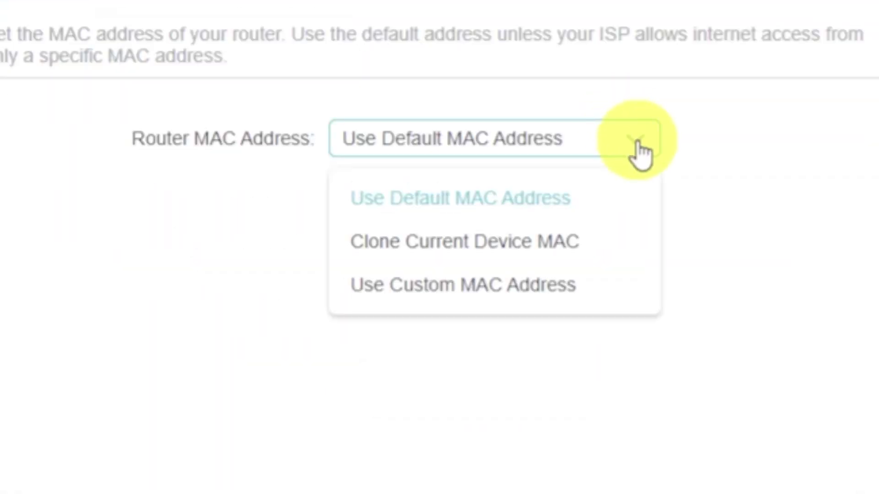
left_click(557, 242)
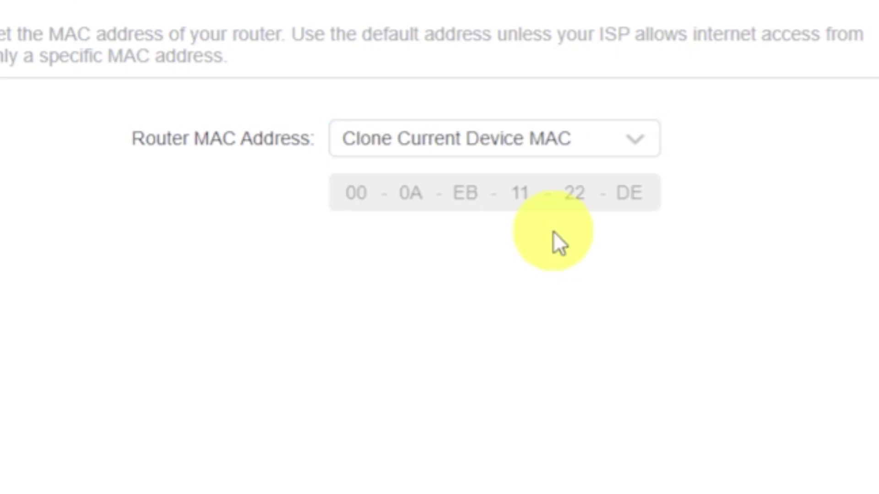
left_click(753, 469)
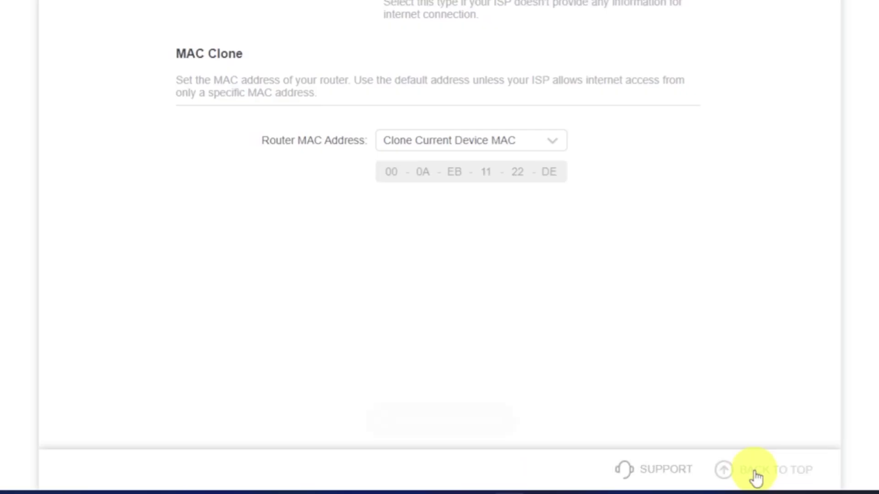
- Reboot the router again via Advanced > System > Reboot
left_click(755, 476)
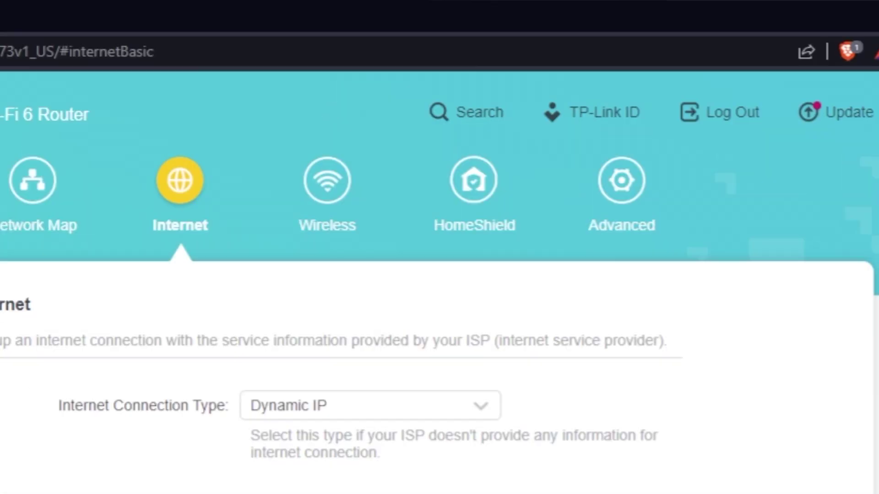
left_click(644, 194)
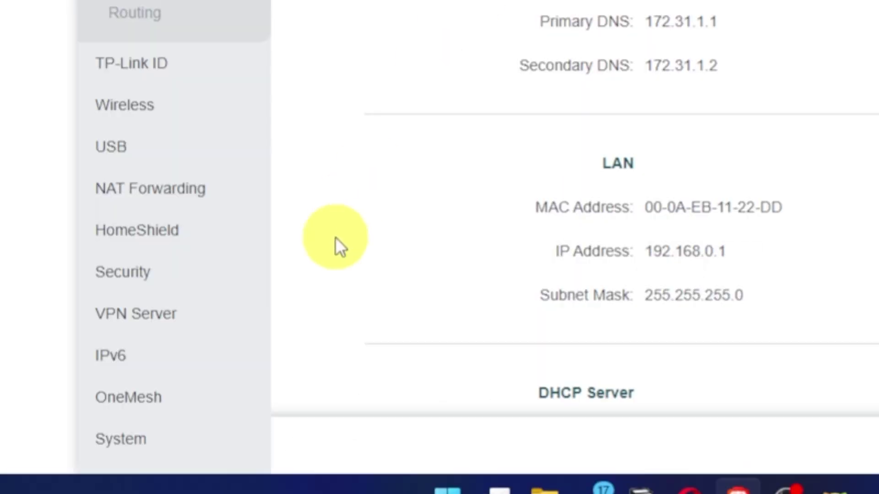
left_click(133, 440)
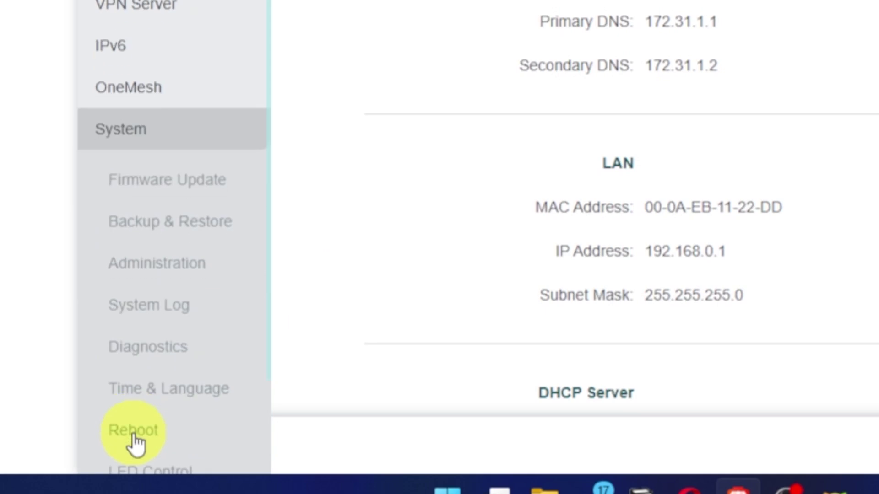
left_click(156, 435)
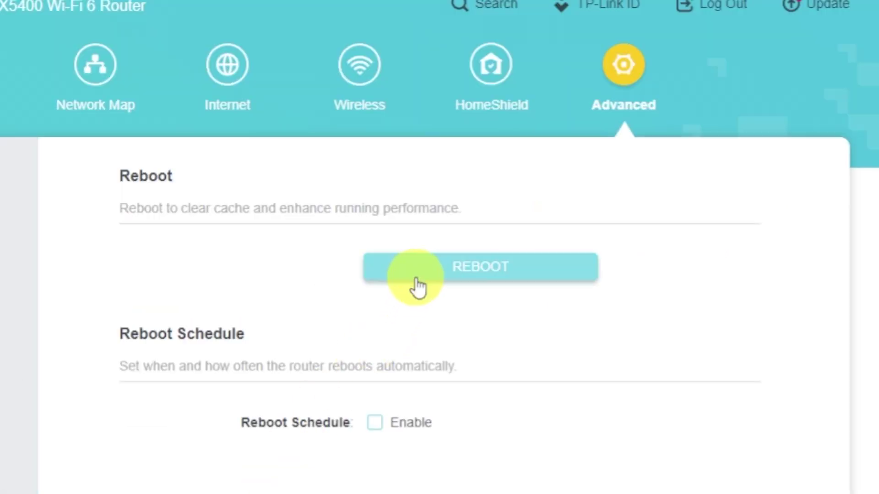
left_click(417, 275)
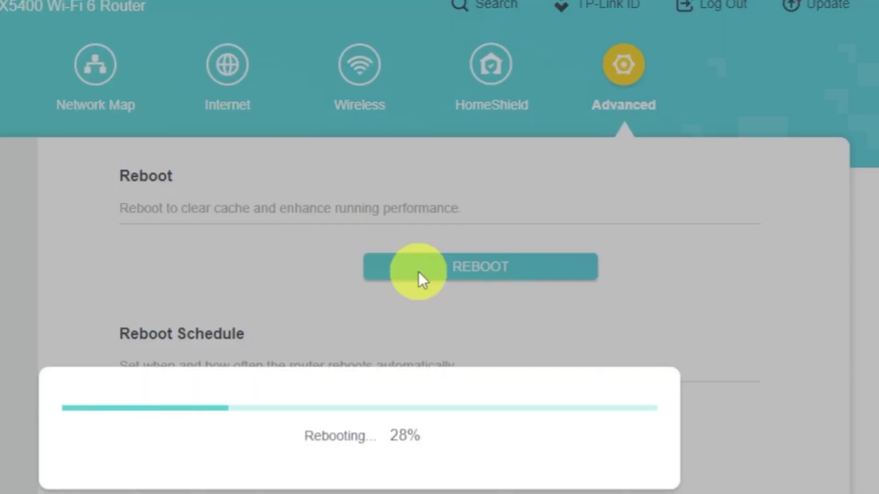